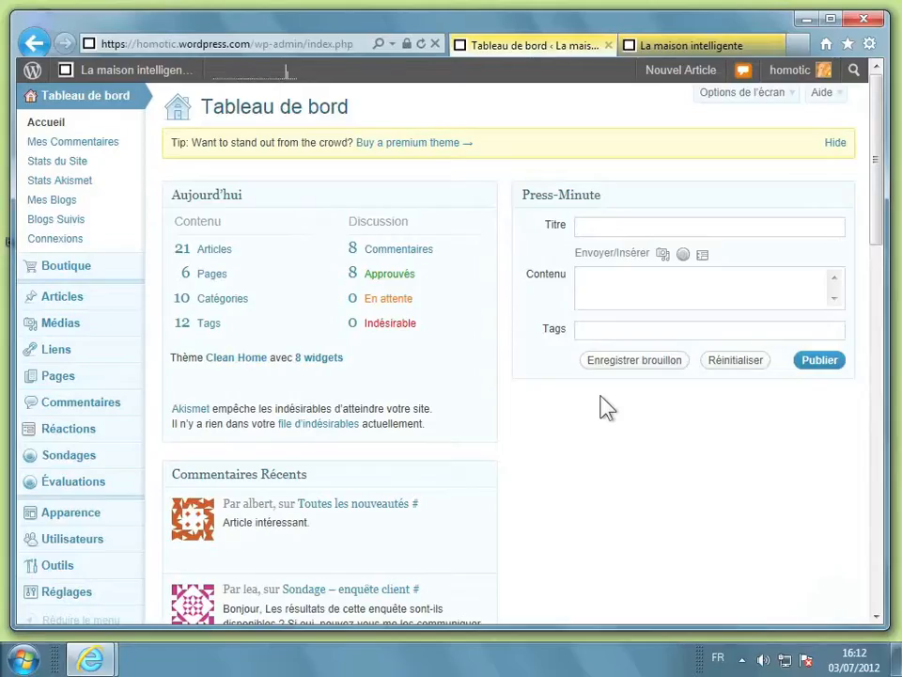
Open the Évaluations settings and activate ratings on articles with the position "En dessous de chaque article".
{"action": "mouse_move", "coordinate": [94, 493]}
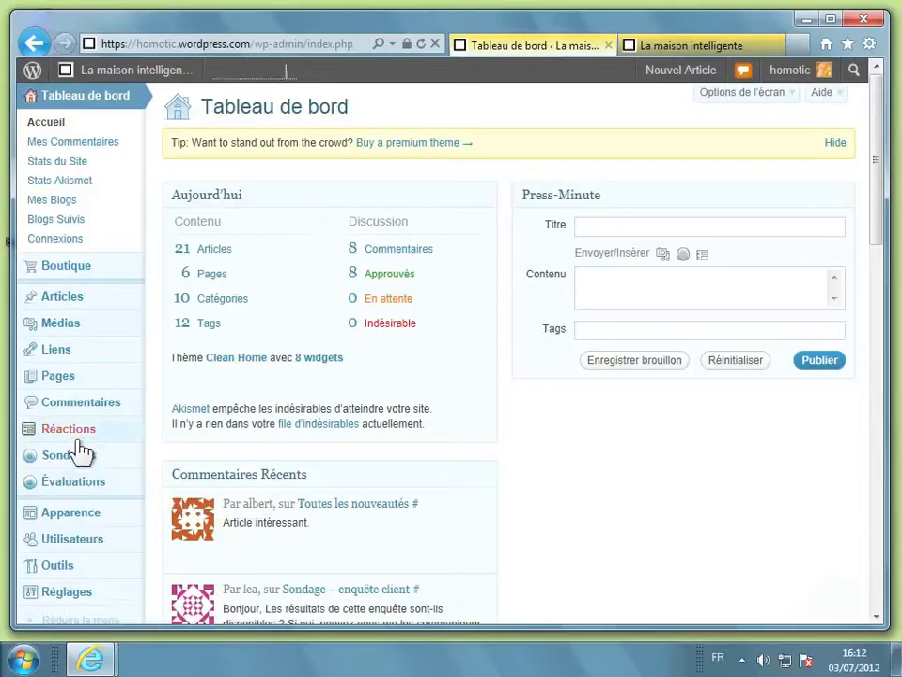
{"action": "left_click", "coordinate": [83, 493]}
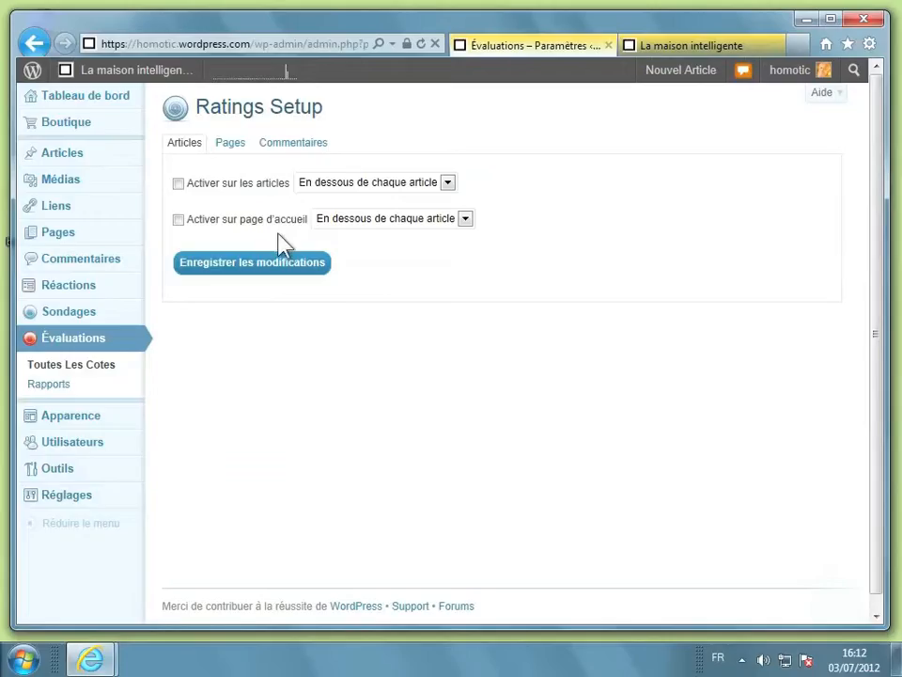
{"action": "left_click", "coordinate": [179, 185]}
{"action": "left_click", "coordinate": [446, 183]}
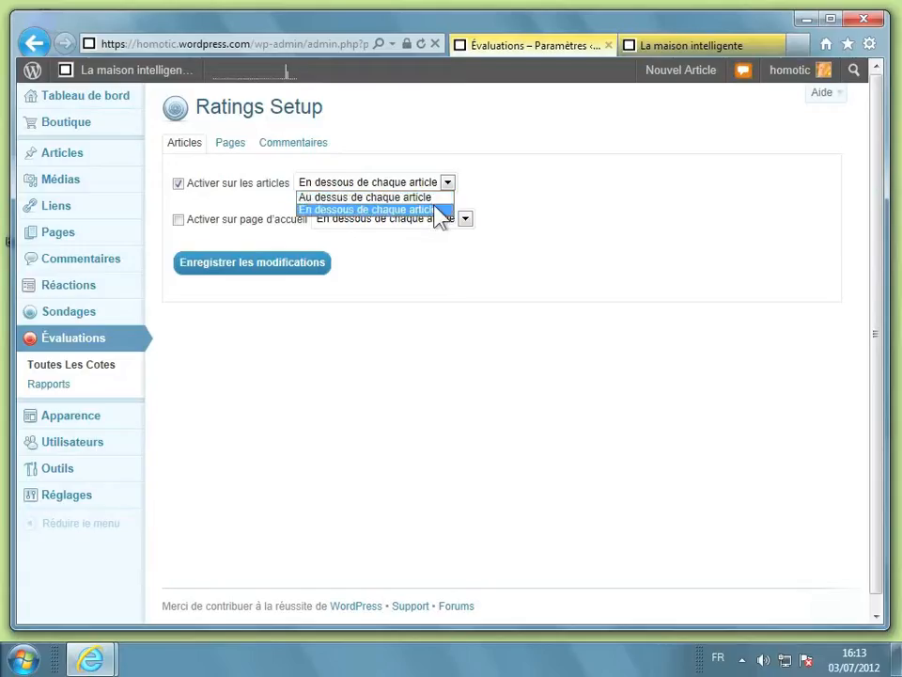
{"action": "left_click", "coordinate": [438, 210]}
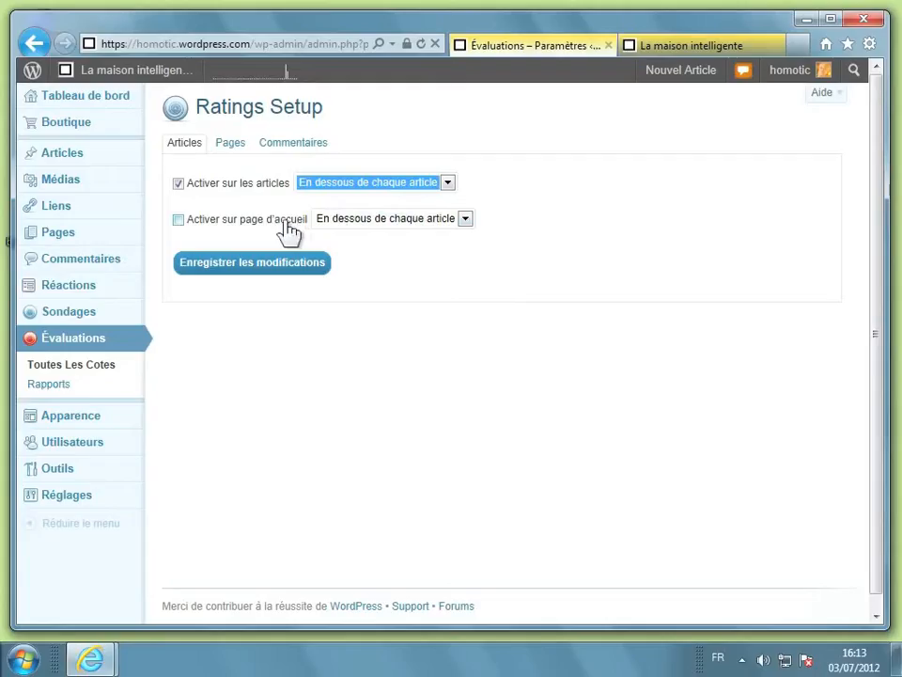
Activate ratings on the home page with the position "Au dessus de chaque article" and save the article rating settings.
{"action": "left_click", "coordinate": [179, 220]}
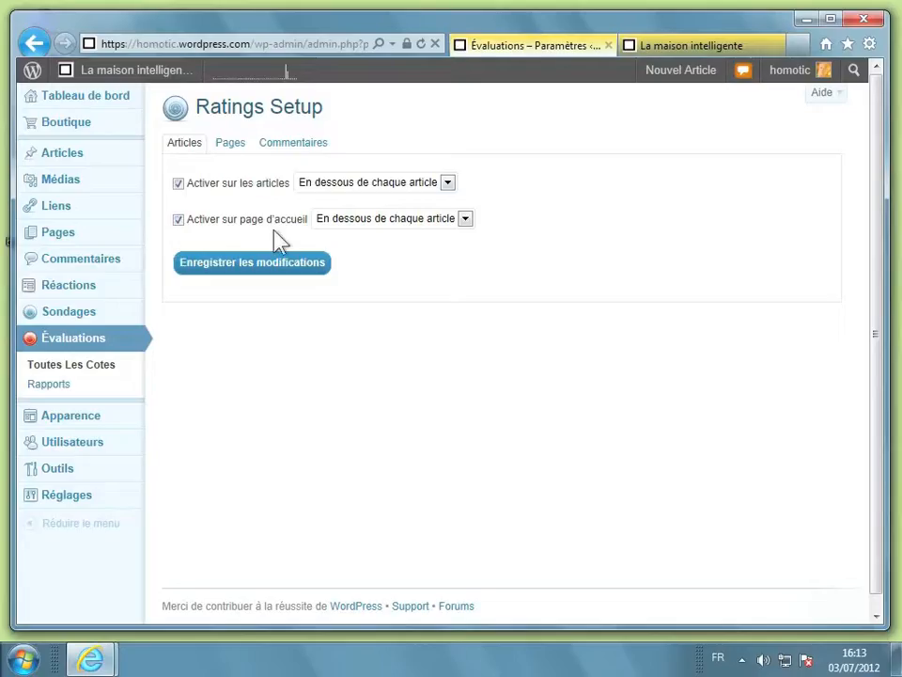
{"action": "left_click", "coordinate": [371, 224]}
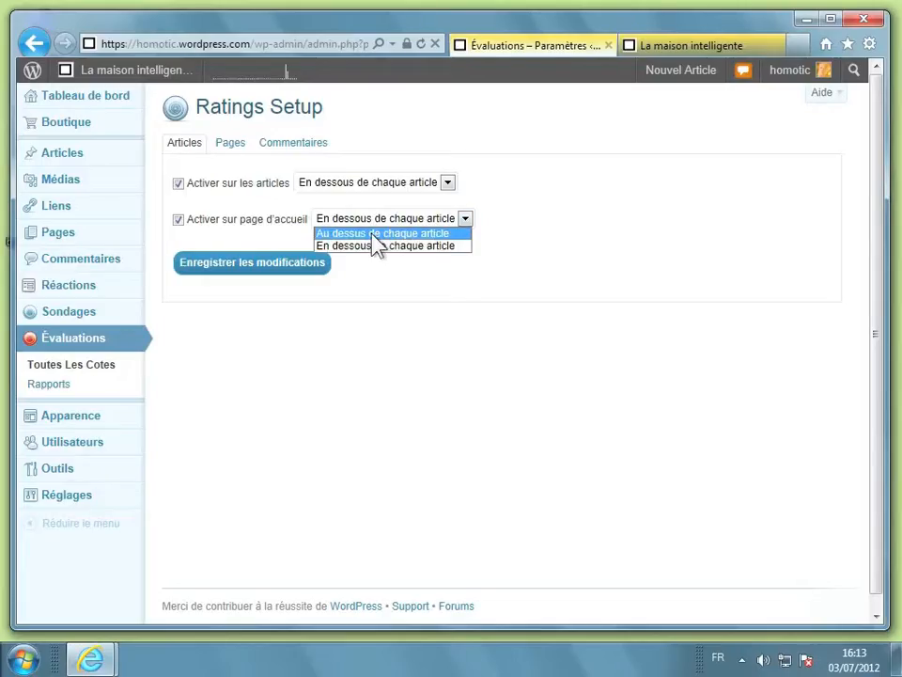
{"action": "left_click", "coordinate": [374, 234]}
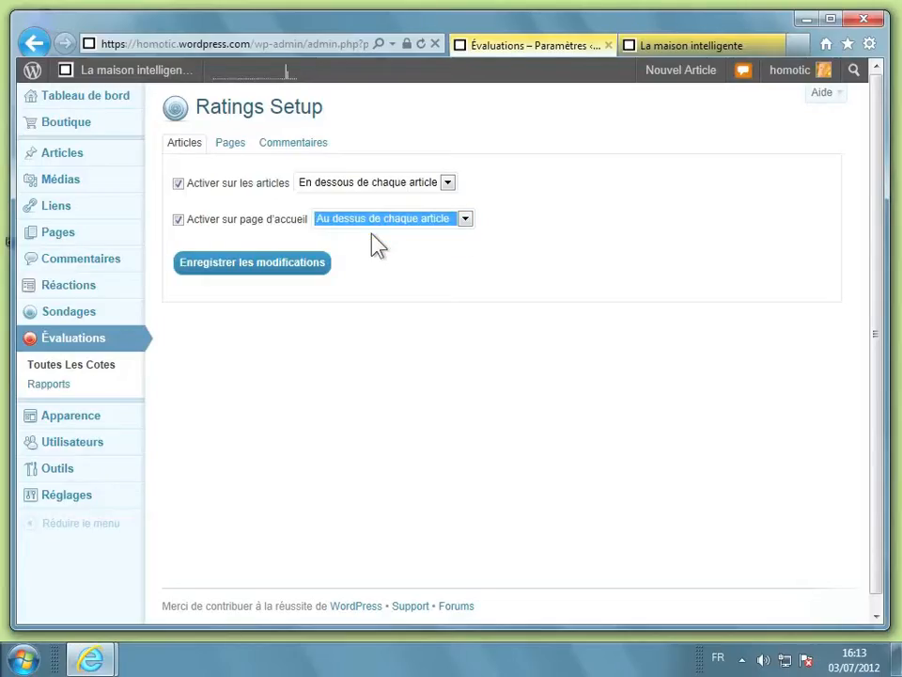
{"action": "left_click", "coordinate": [249, 272]}
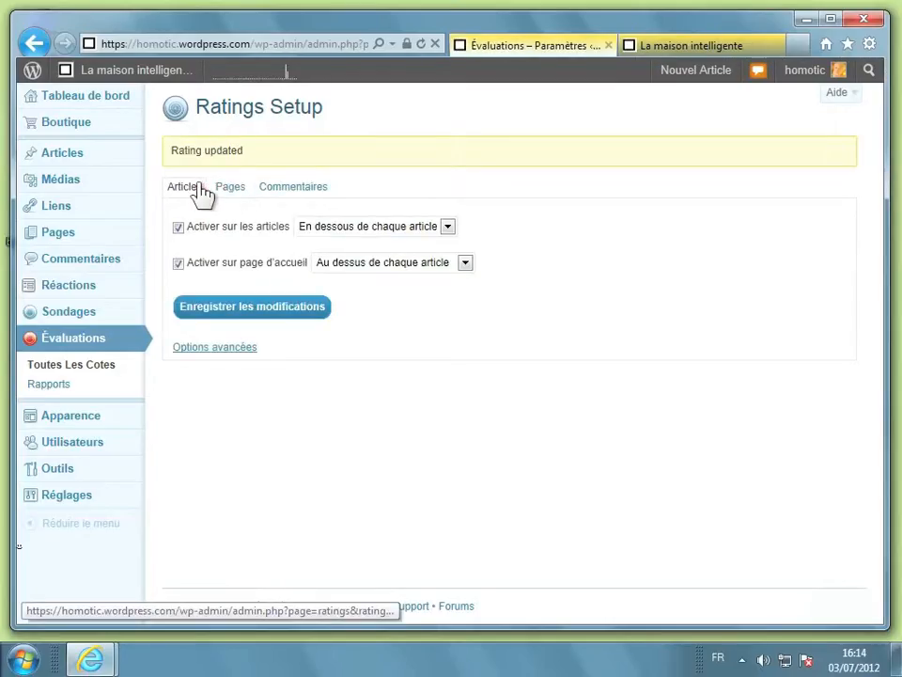
Activate ratings for pages at "Au dessus de chaque page", save the changes, and display the comment rating settings.
{"action": "left_click", "coordinate": [240, 188]}
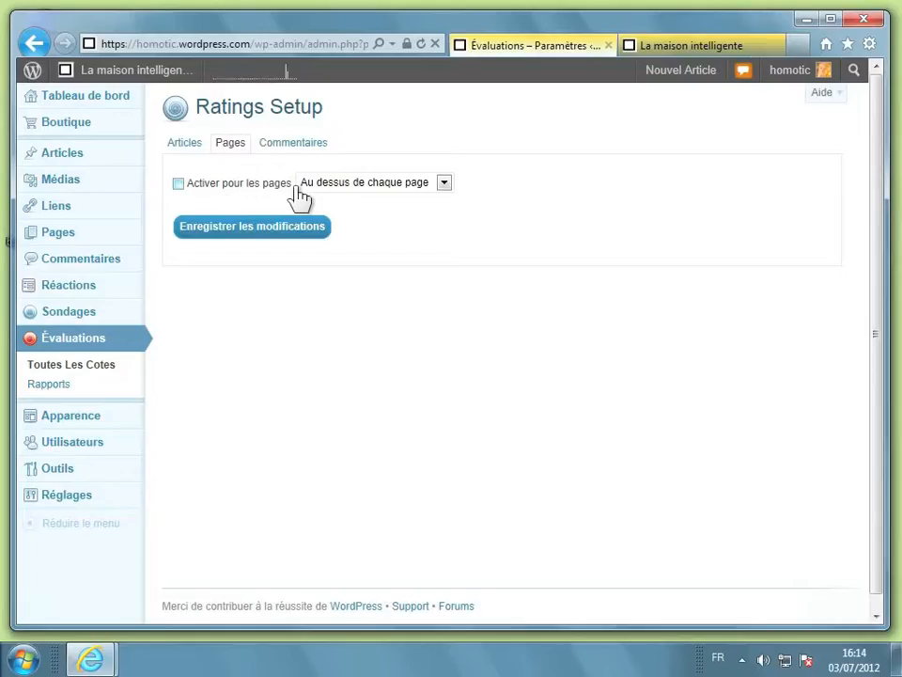
{"action": "left_click", "coordinate": [200, 187]}
{"action": "left_click", "coordinate": [440, 186]}
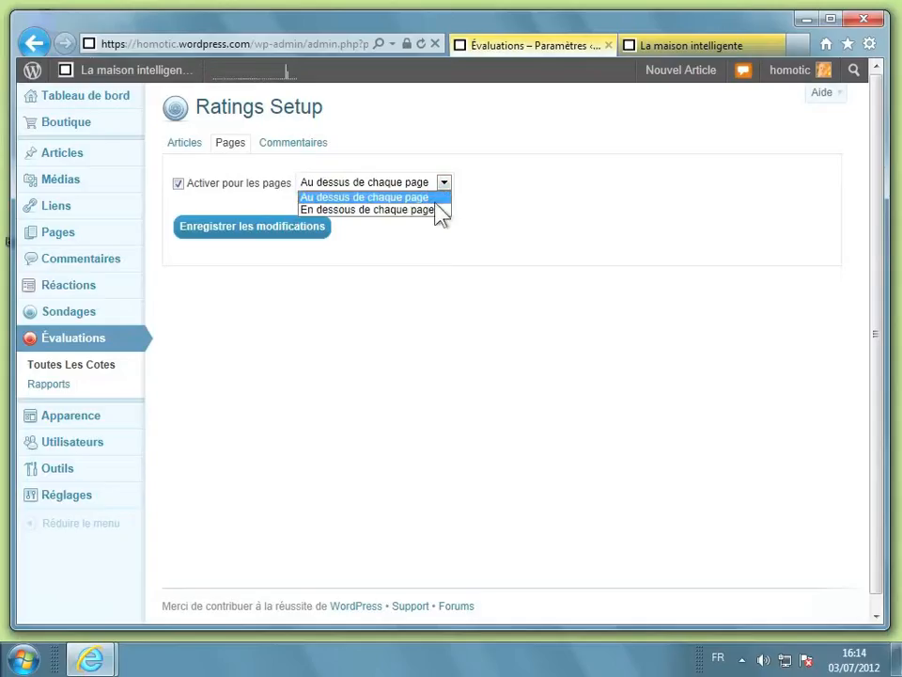
{"action": "left_click", "coordinate": [435, 197]}
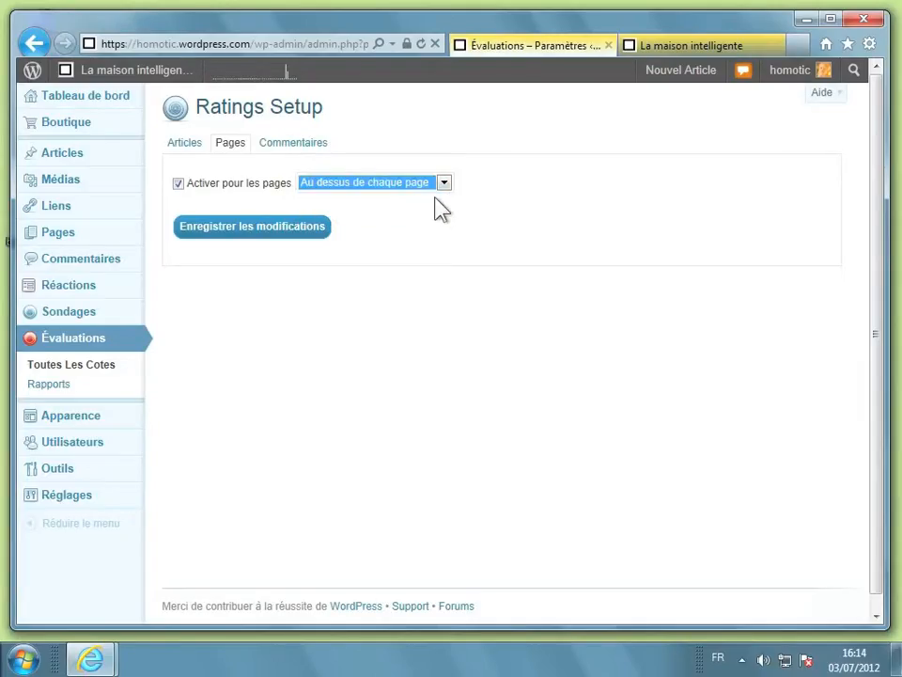
{"action": "left_click", "coordinate": [220, 232]}
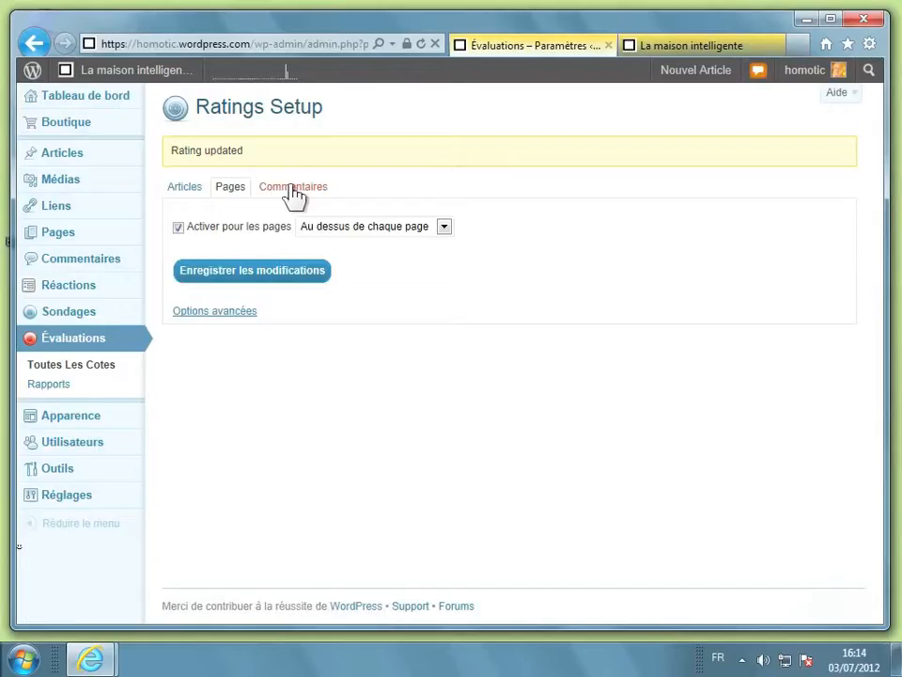
{"action": "left_click", "coordinate": [290, 187]}
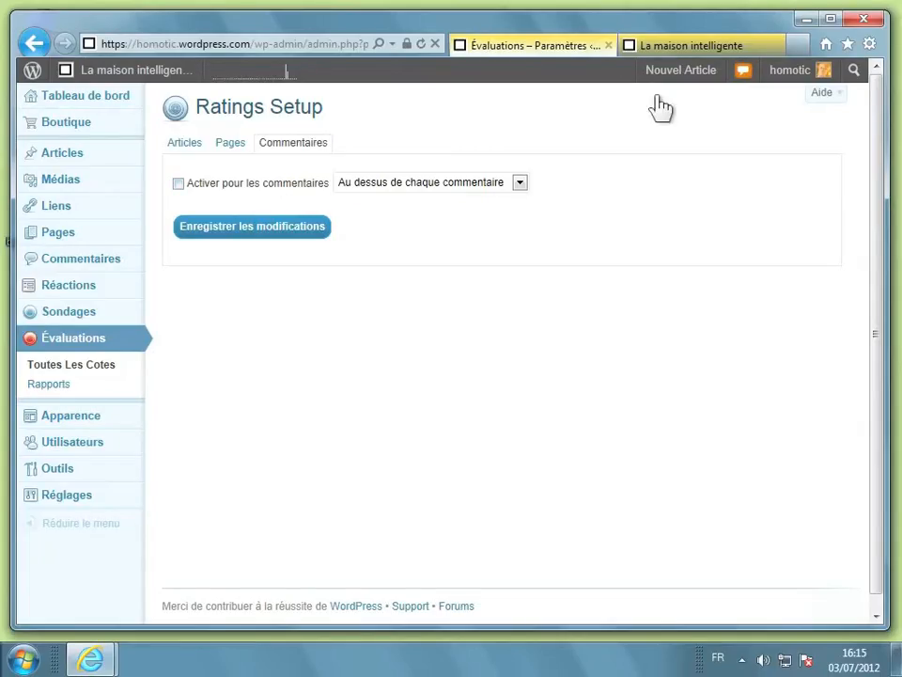
Reload the public blog and rate "Définition > Domotique" two stars and "Dossier de presse" five stars.
{"action": "left_click", "coordinate": [675, 48]}
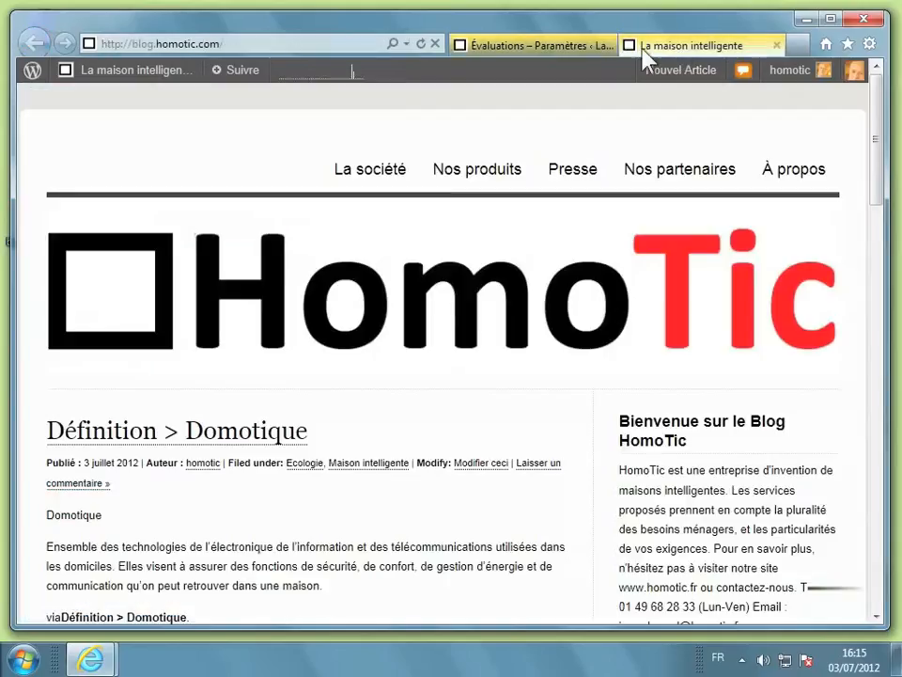
{"action": "left_click", "coordinate": [419, 45]}
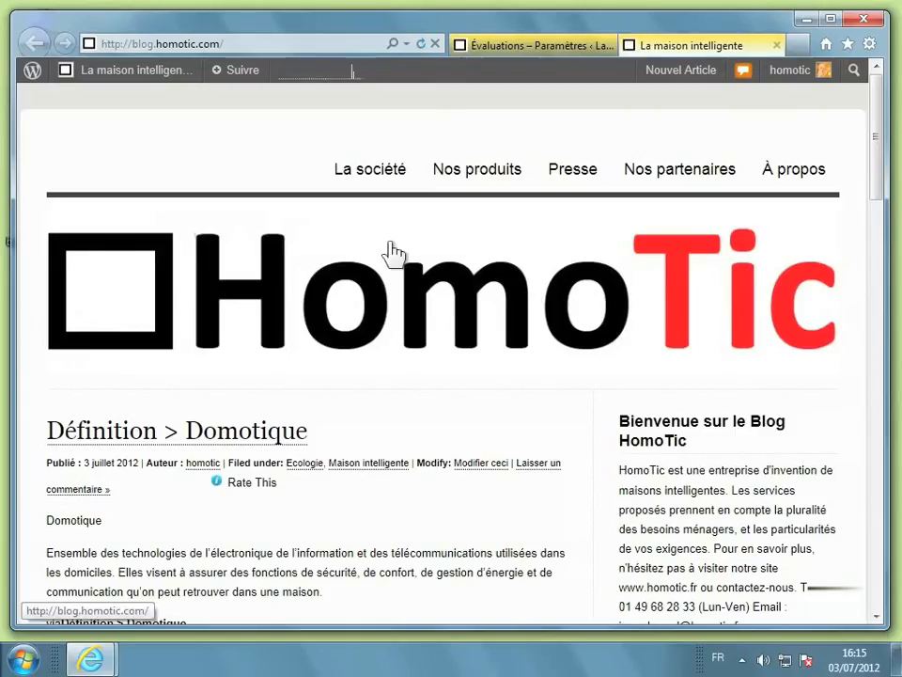
{"action": "scroll", "coordinate": [393, 252], "scroll_direction": "down", "scroll_amount": 1}
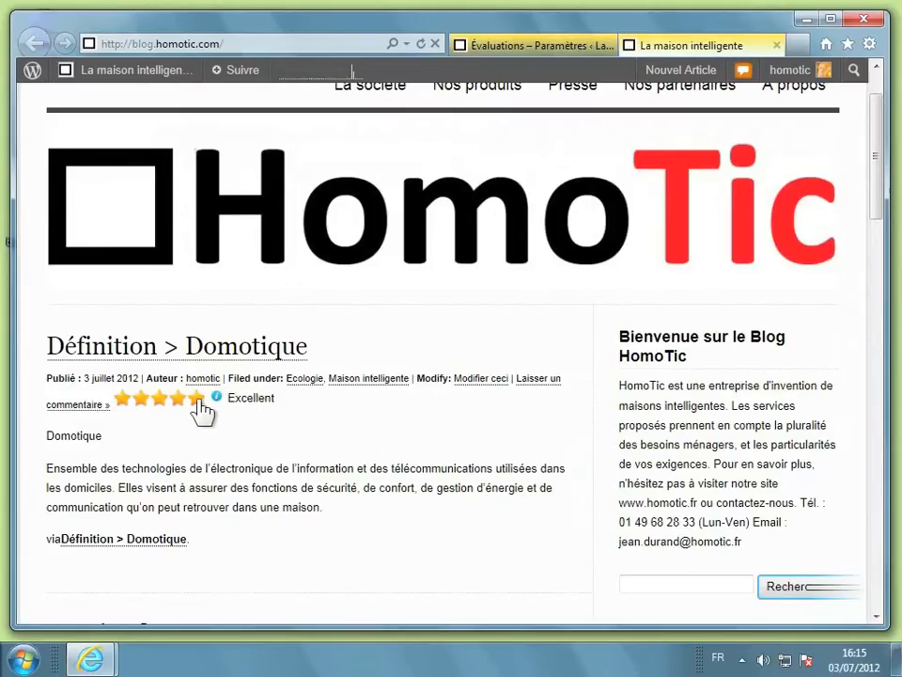
{"action": "left_click", "coordinate": [143, 400]}
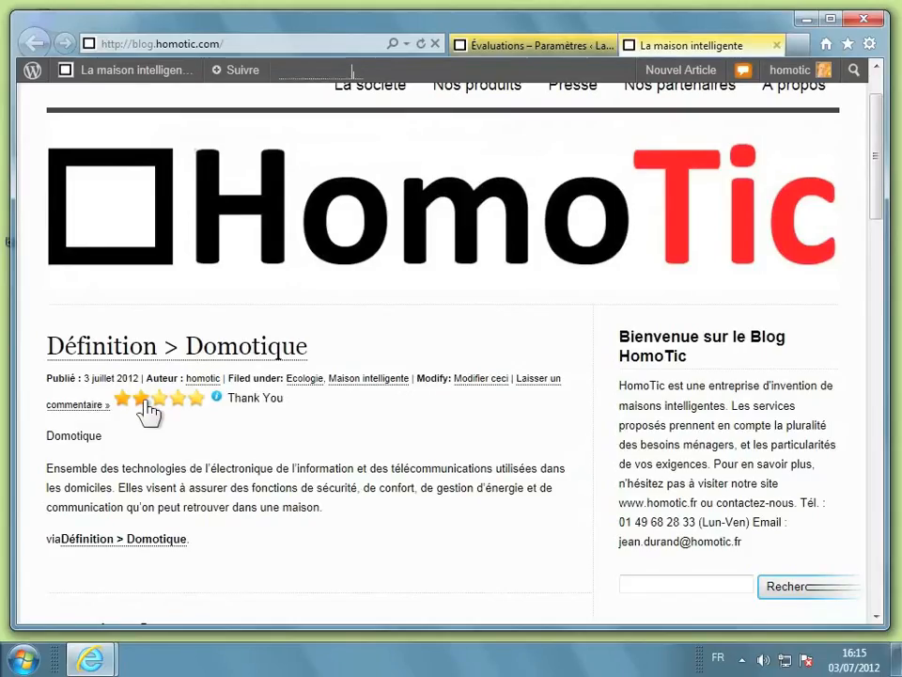
{"action": "scroll", "coordinate": [258, 444], "scroll_direction": "down", "scroll_amount": 5}
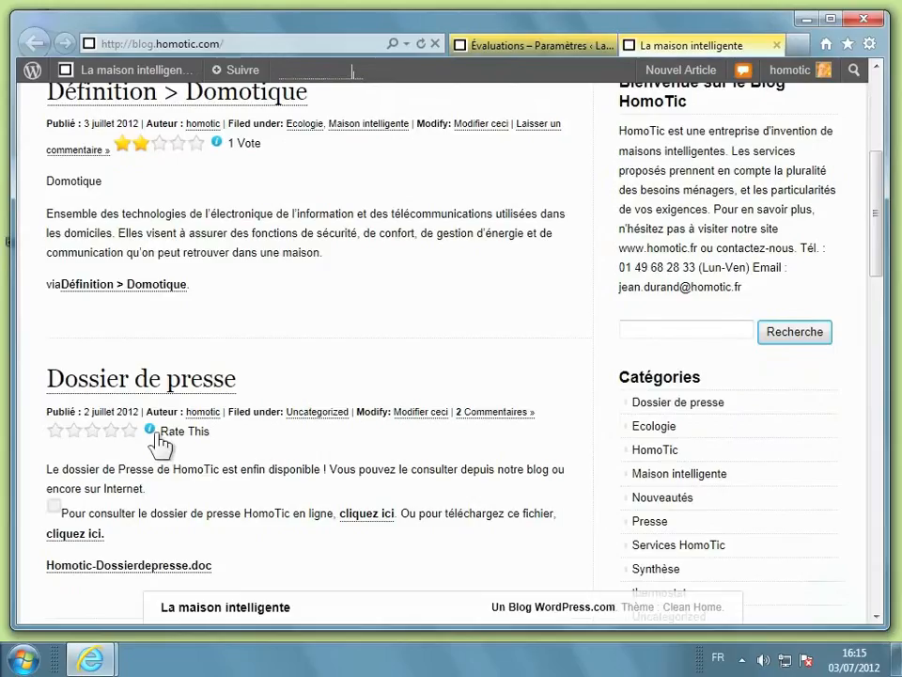
{"action": "left_click", "coordinate": [133, 428]}
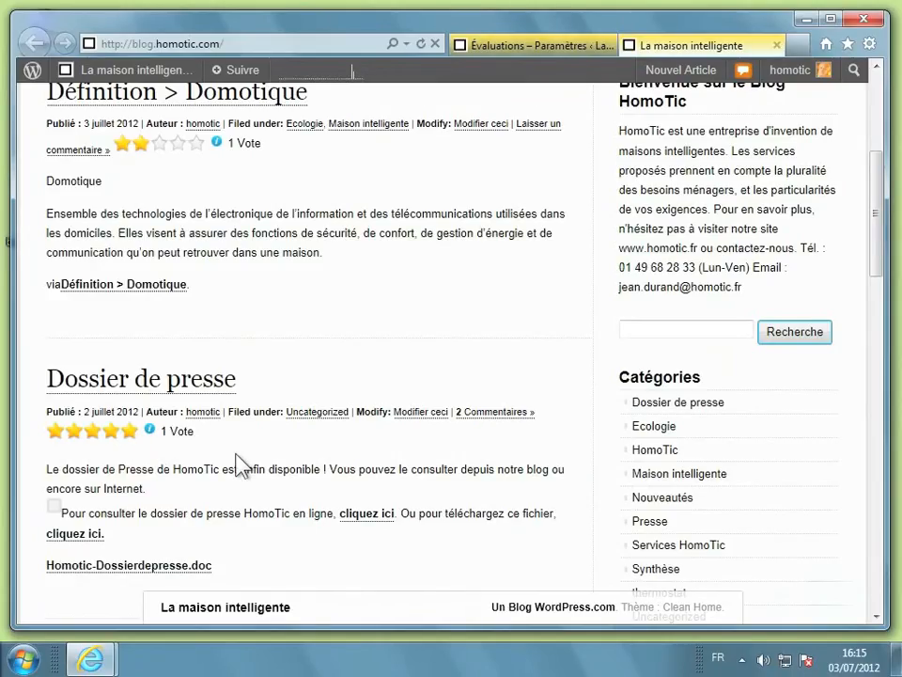
Open the blog's "À propos" page and give it a five-star rating.
{"action": "scroll", "coordinate": [243, 464], "scroll_direction": "up", "scroll_amount": 3}
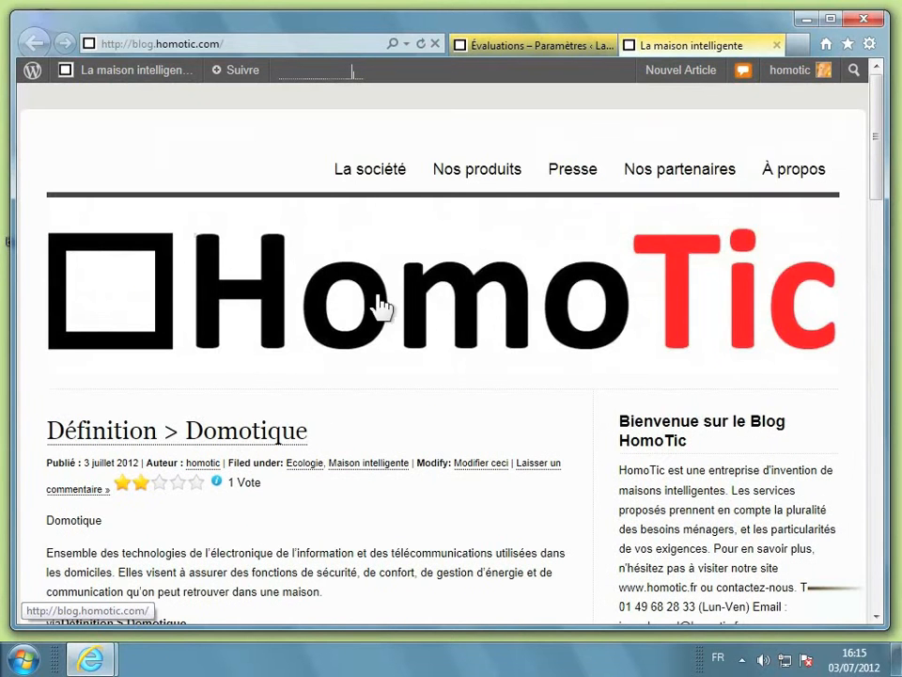
{"action": "left_click", "coordinate": [796, 170]}
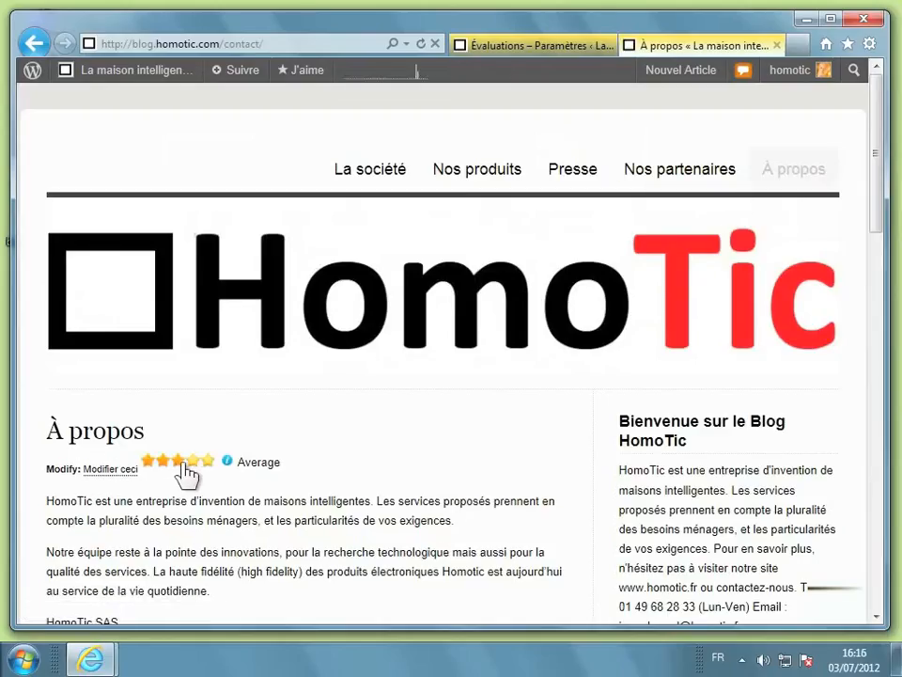
{"action": "left_click", "coordinate": [211, 461]}
Return to the blog administration, open the rating reports and filter them by Pages.
{"action": "left_click", "coordinate": [546, 54]}
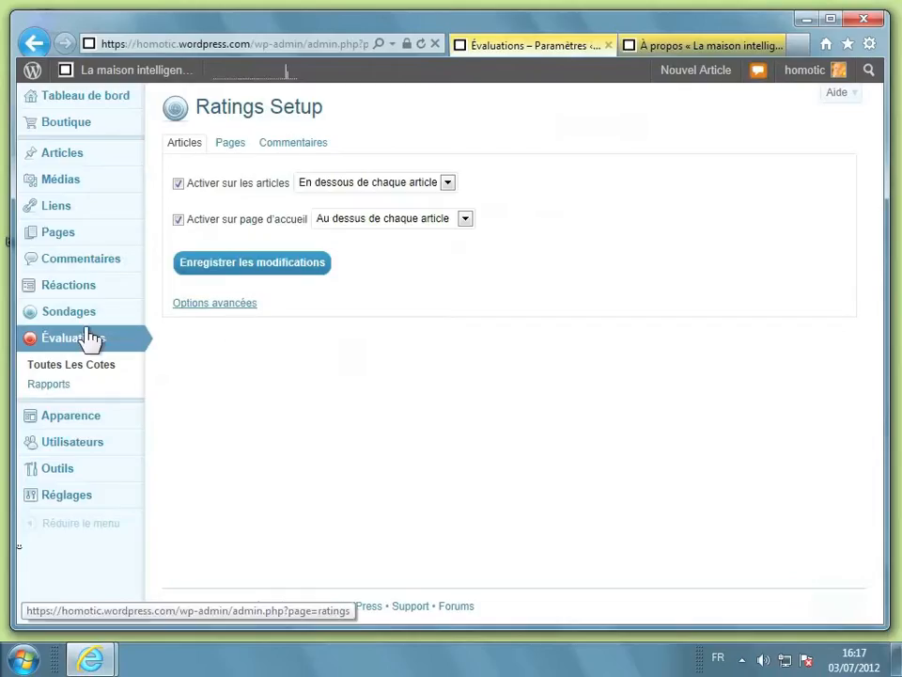
{"action": "left_click", "coordinate": [55, 387]}
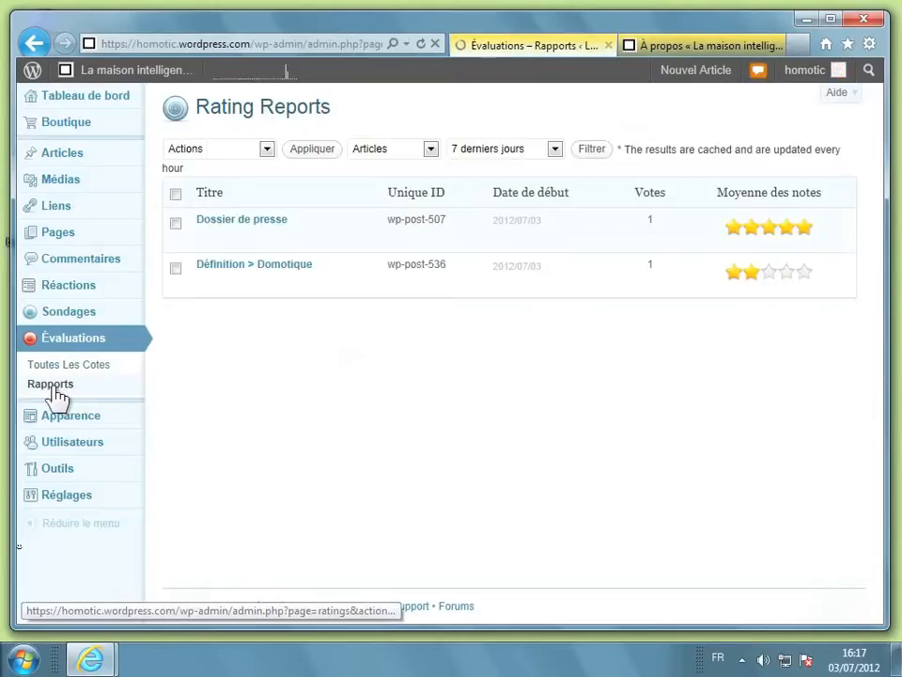
{"action": "mouse_move", "coordinate": [253, 214]}
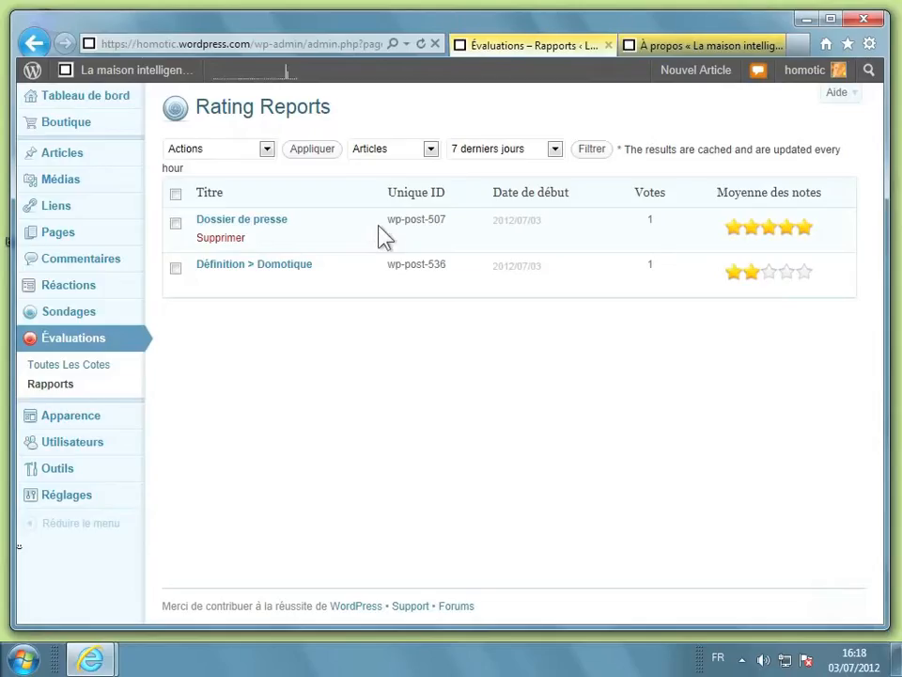
{"action": "left_click", "coordinate": [387, 151]}
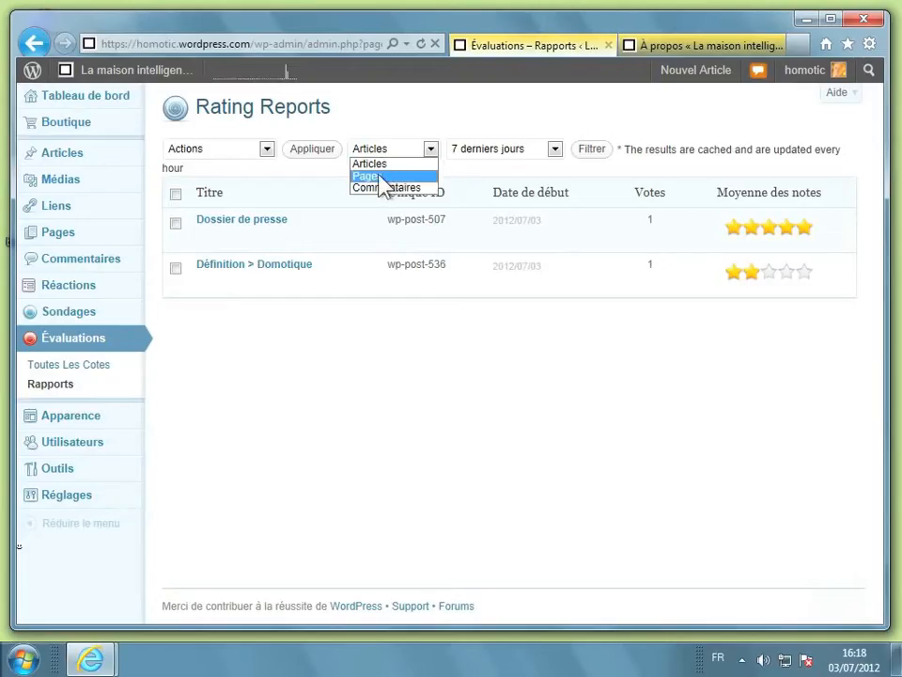
{"action": "left_click", "coordinate": [366, 176]}
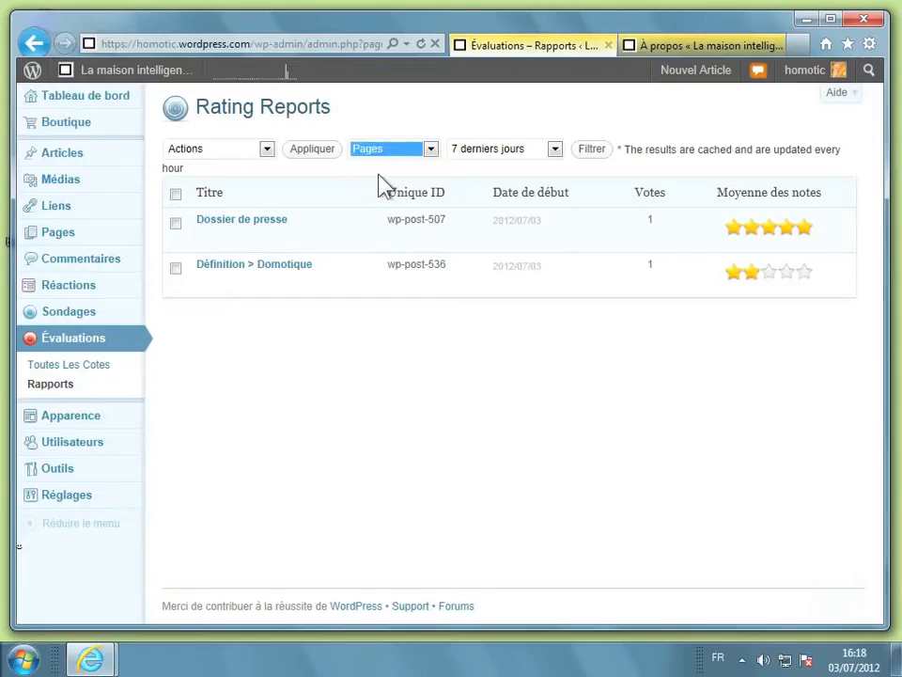
{"action": "left_click", "coordinate": [598, 158]}
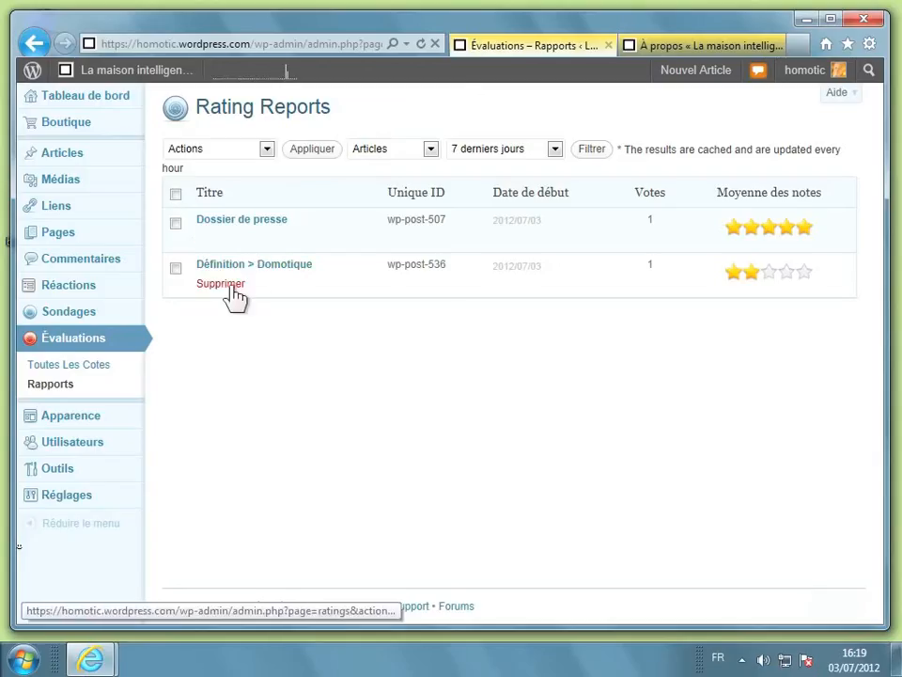
Delete the "Définition > Domotique" rating from the article reports and confirm the deletion.
{"action": "left_click", "coordinate": [222, 284]}
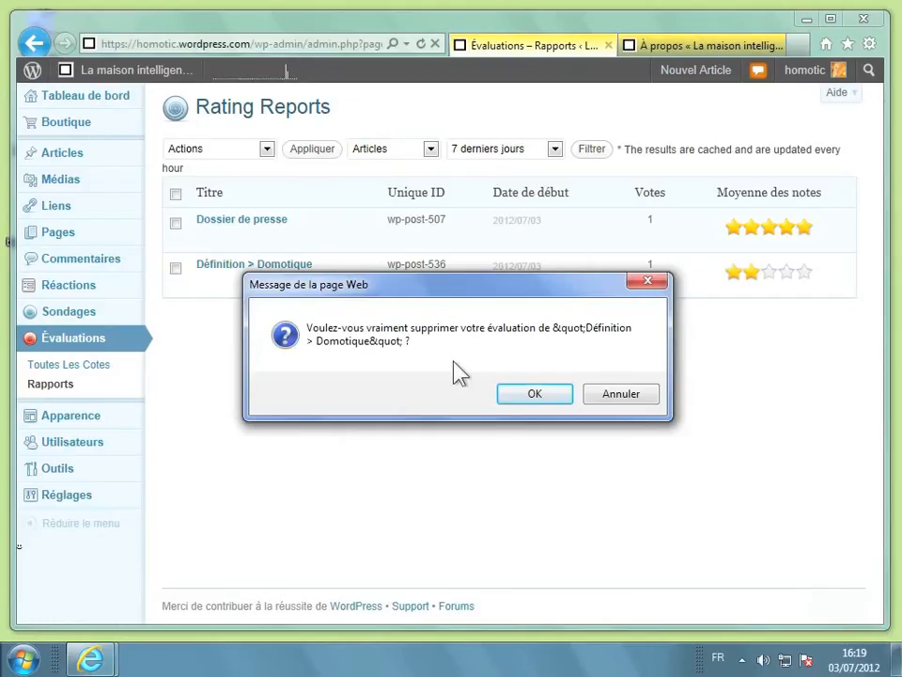
{"action": "left_click", "coordinate": [535, 393]}
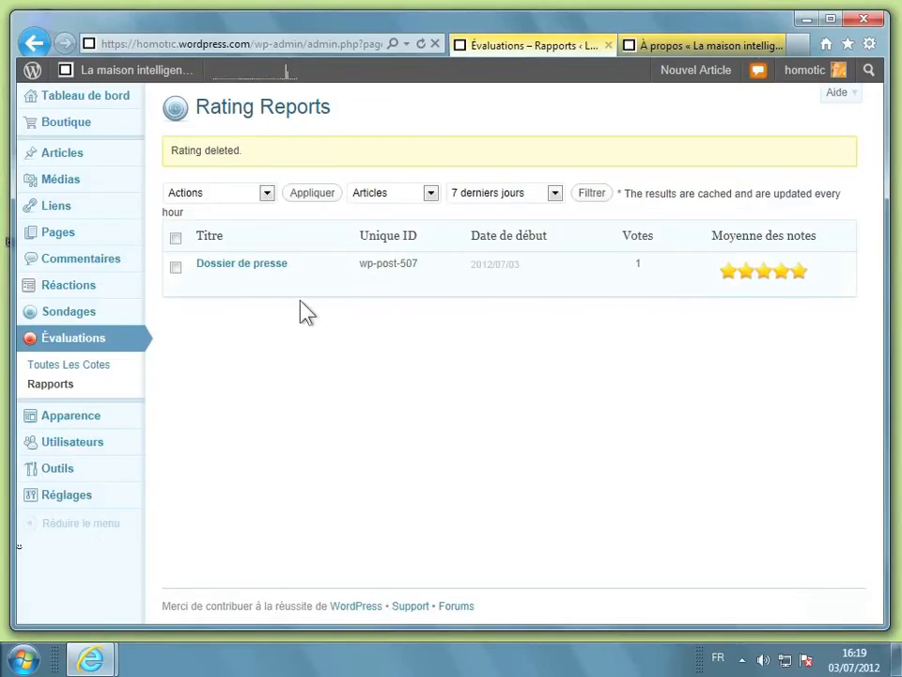
Select the "Dossier de presse" rating and view the available bulk actions without choosing one.
{"action": "left_click", "coordinate": [175, 267]}
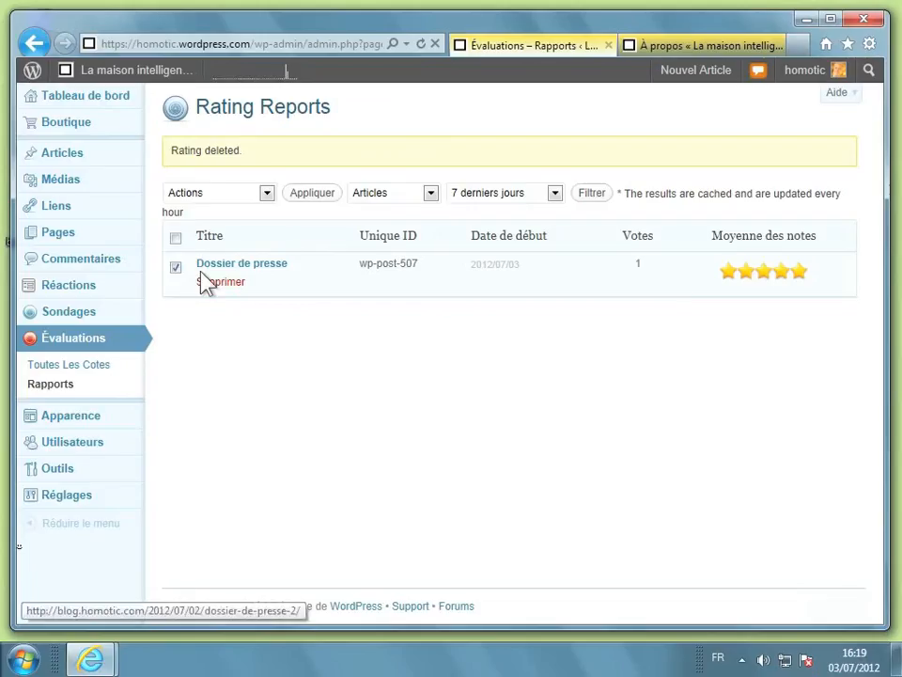
{"action": "left_click", "coordinate": [211, 194]}
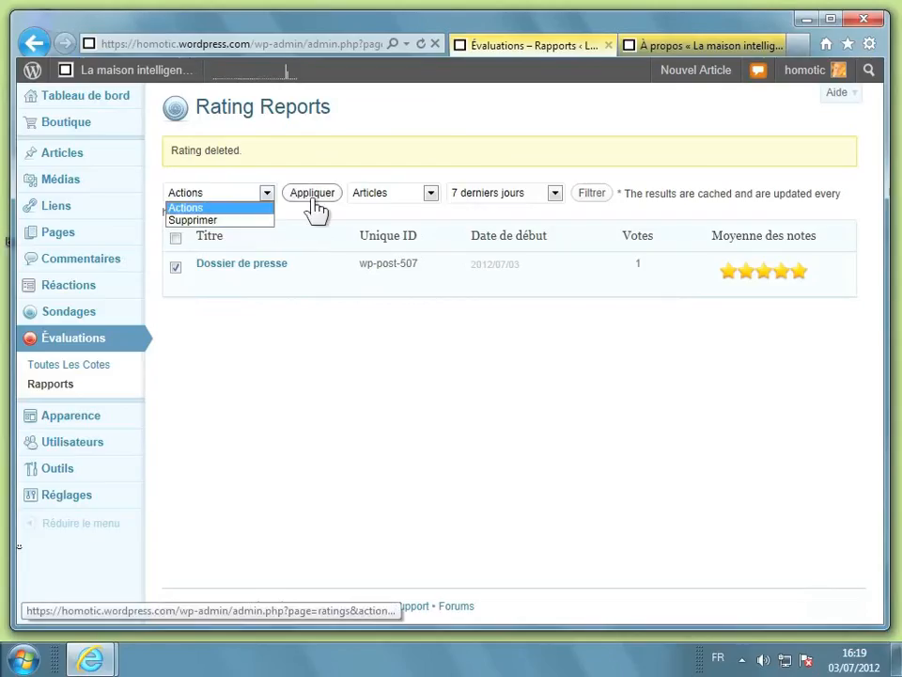
{"action": "left_click", "coordinate": [368, 350]}
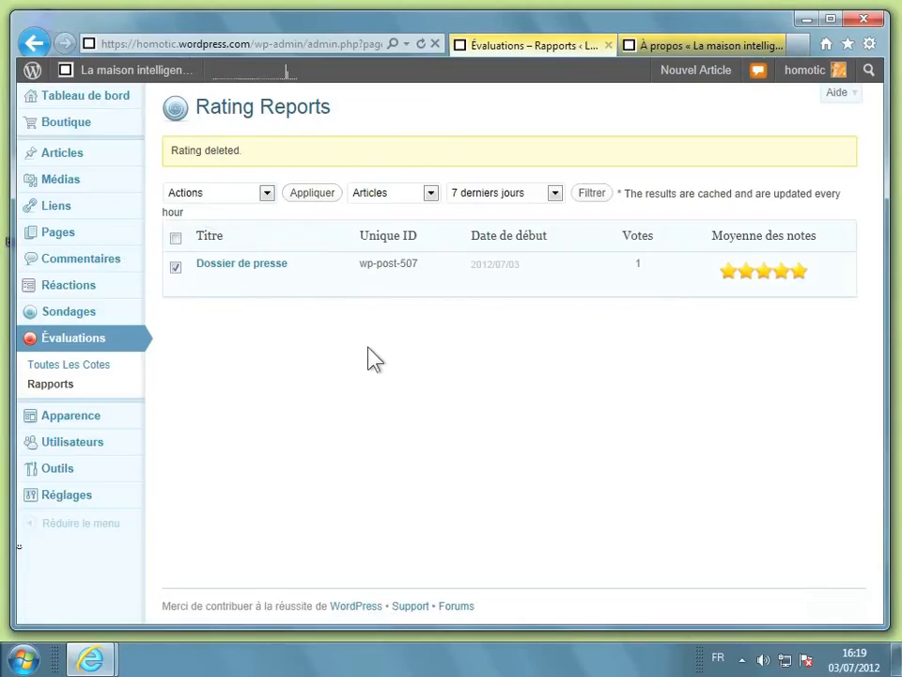